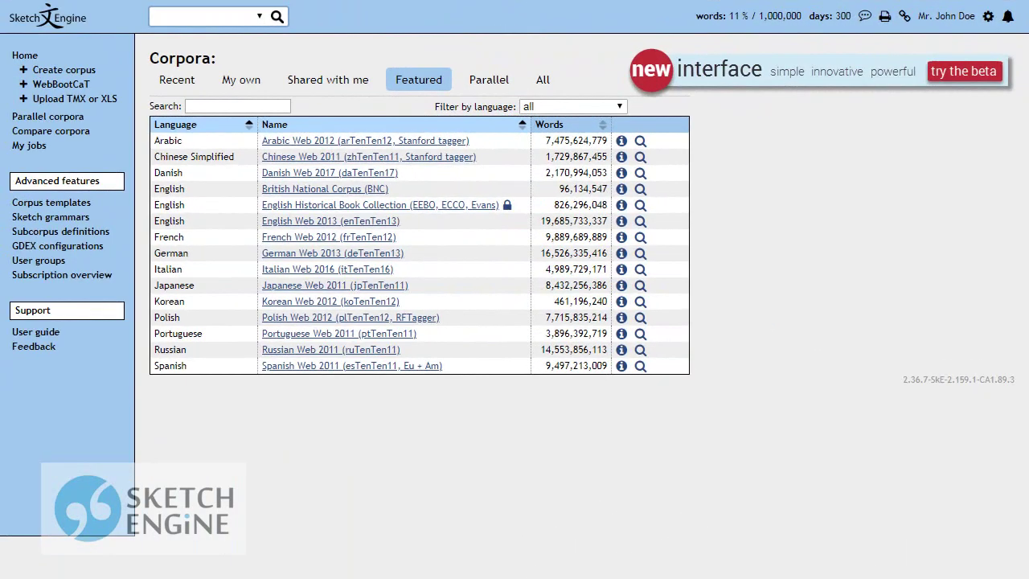
- Switch to the beta interface and start a new corpus from the corpus list
{"action": "left_click", "coordinate": [731, 64]}
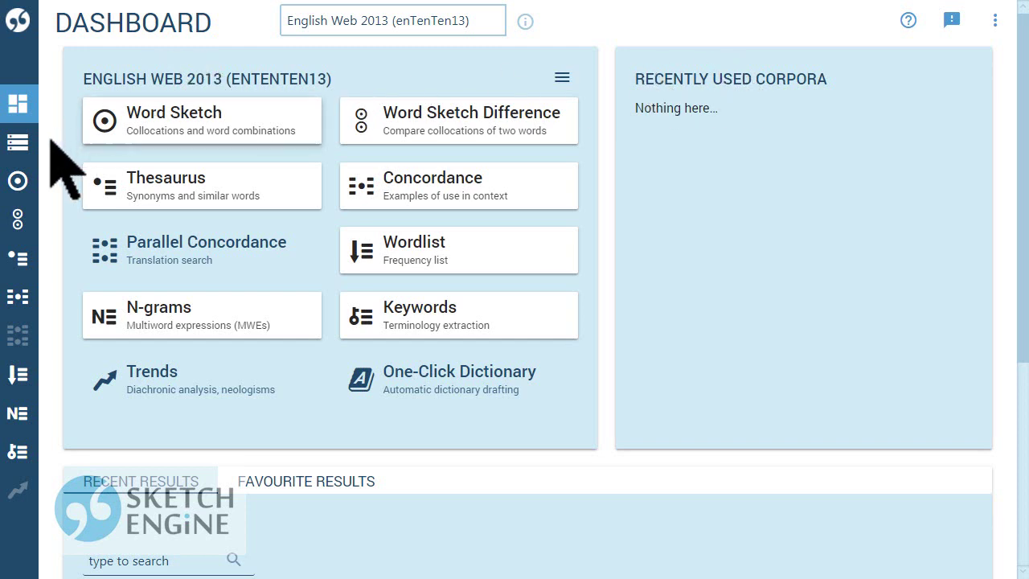
{"action": "left_click", "coordinate": [18, 146]}
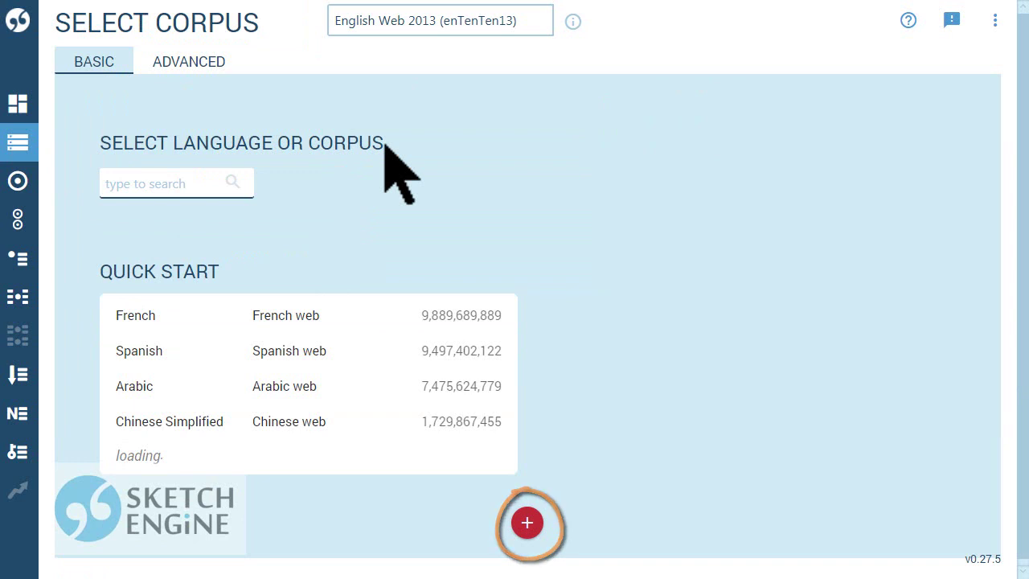
{"action": "left_click", "coordinate": [400, 23]}
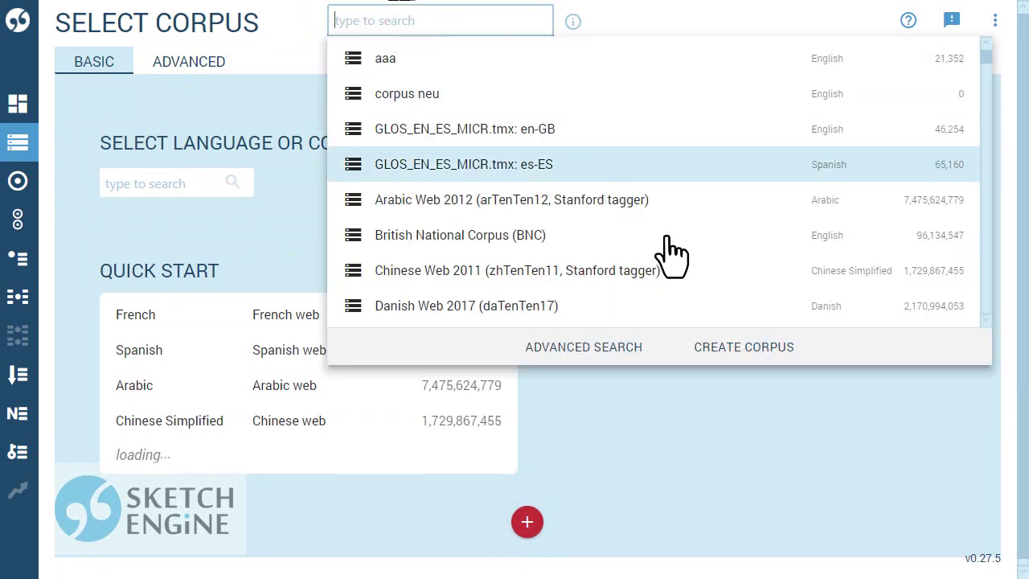
{"action": "left_click", "coordinate": [734, 348]}
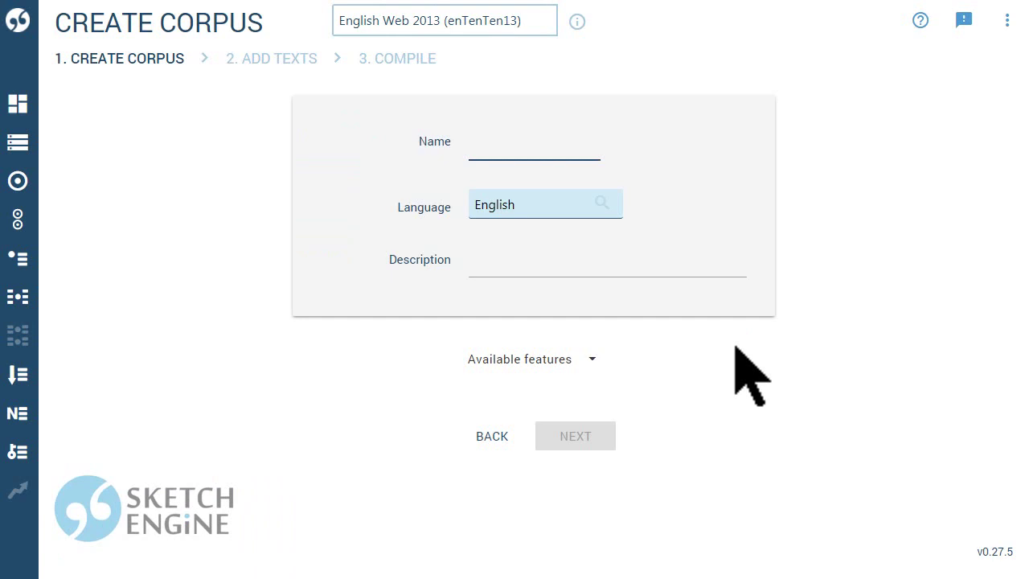
- Name the corpus 'global warming', keep English, and add the description 'Corpus of internet texts about global warming.'
{"action": "type", "text": "global warming"}
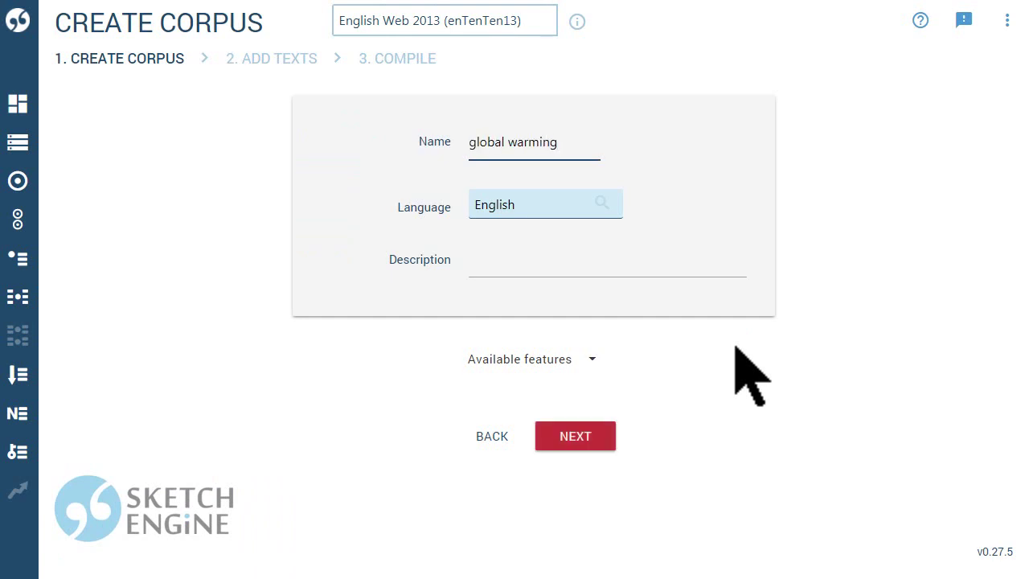
{"action": "left_click", "coordinate": [577, 211]}
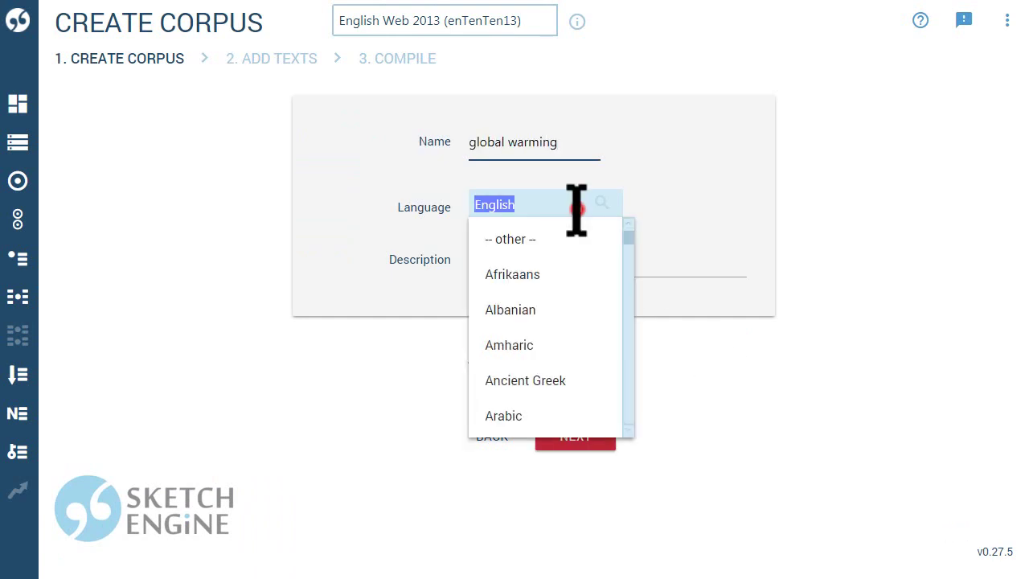
{"action": "left_click", "coordinate": [663, 211]}
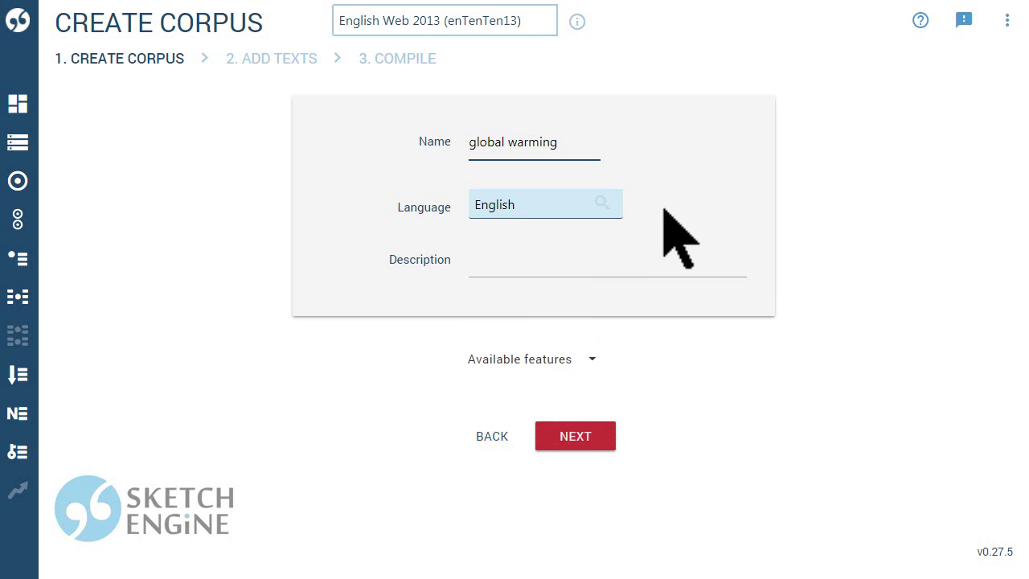
{"action": "left_click", "coordinate": [605, 268]}
{"action": "left_click", "coordinate": [605, 268]}
{"action": "type", "text": "Corpus of internet texts about global warming."}
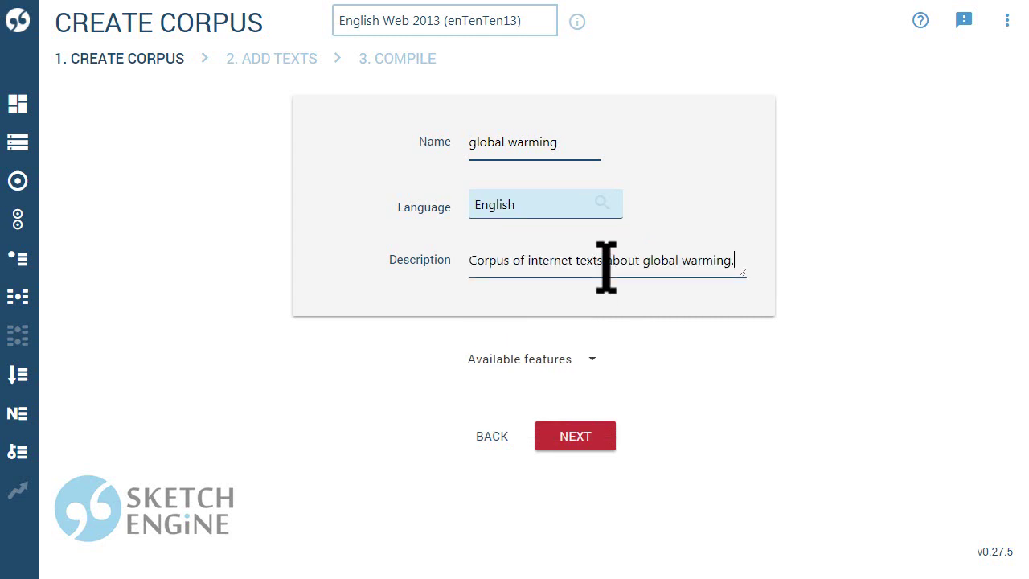
{"action": "left_click", "coordinate": [608, 362]}
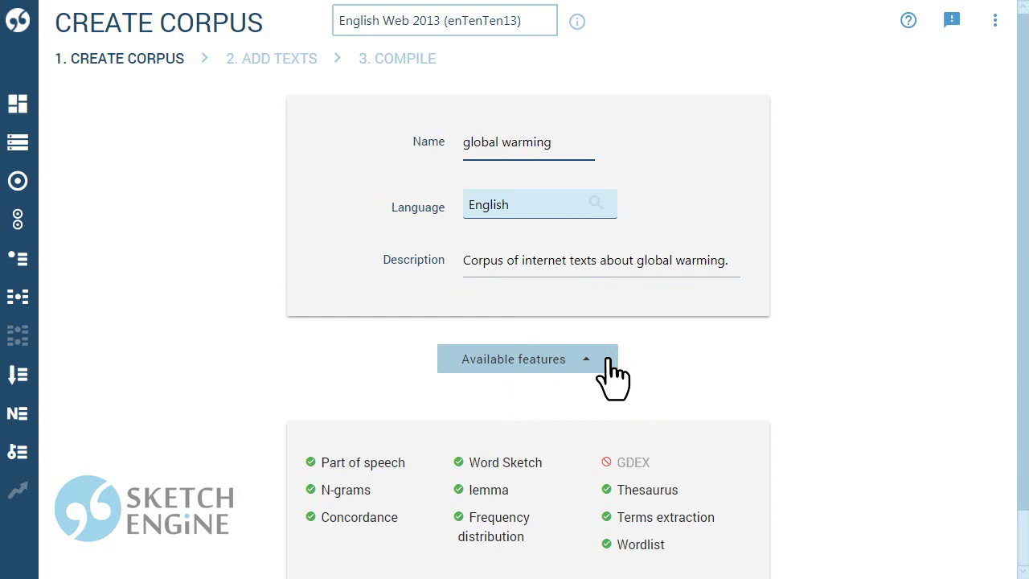
{"action": "left_click", "coordinate": [608, 360]}
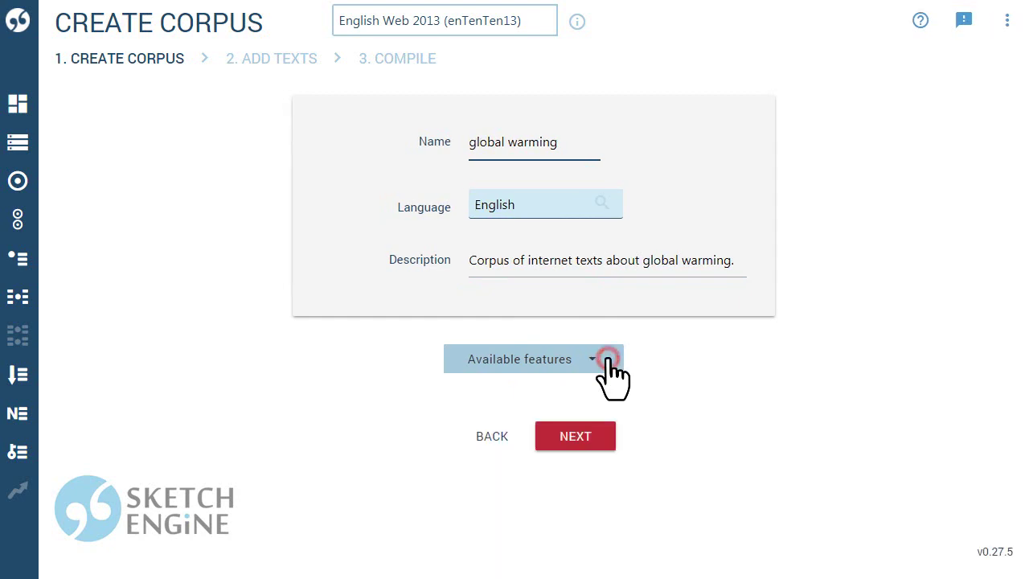
{"action": "left_click", "coordinate": [592, 438]}
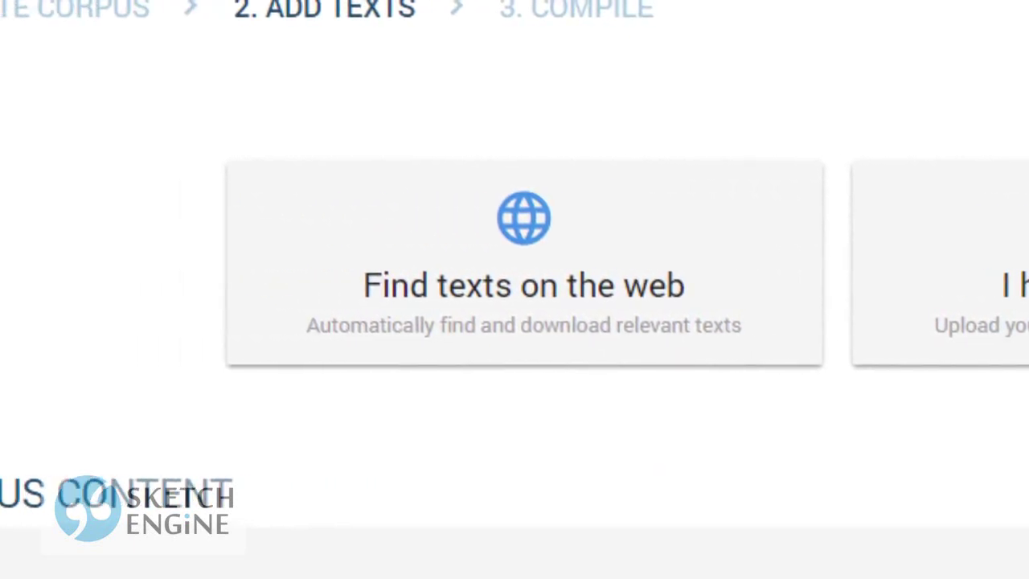
{"action": "left_click", "coordinate": [596, 256]}
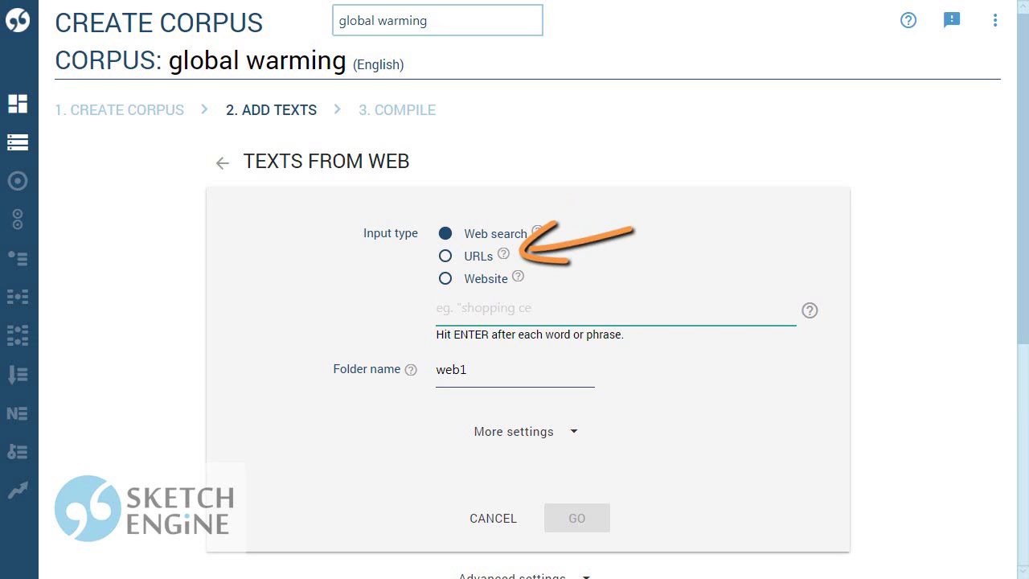
{"action": "left_click", "coordinate": [444, 256]}
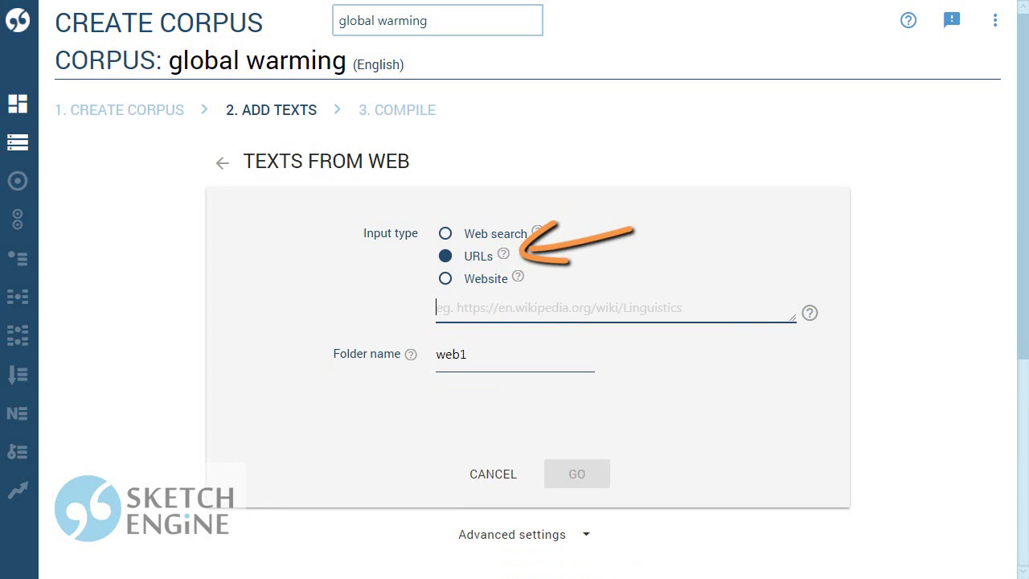
{"action": "type", "text": "https://en.wikipedia.org/wiki/The_Boat_Race_2018 https://en.wikipedia.org/wiki/Henley_Royal_Regatta https://en.wikipedia.org/wiki/International_Olympic_Committee https://en.wikipedia.org/wiki/Rowing_(sport)"}
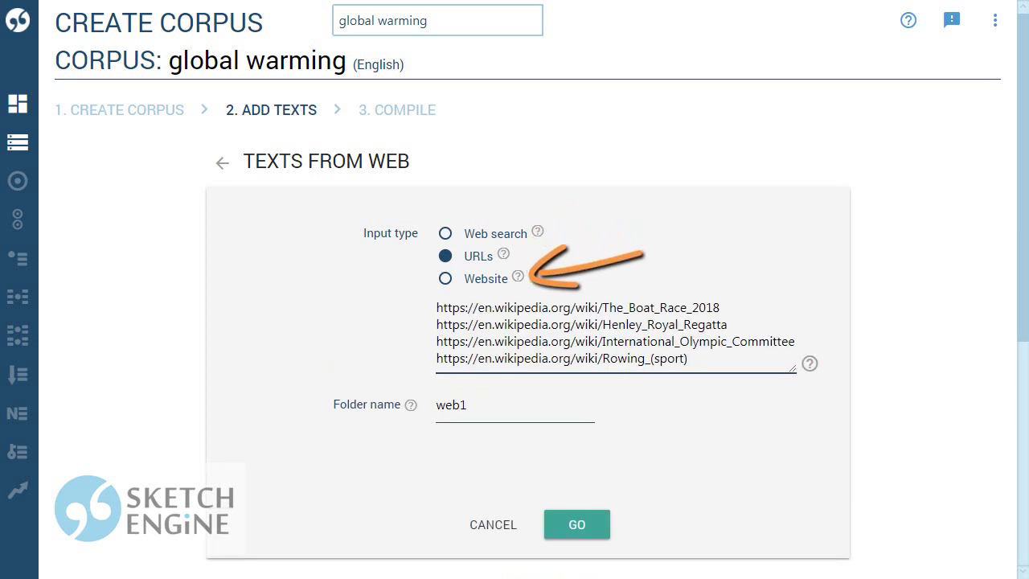
{"action": "left_click", "coordinate": [444, 278]}
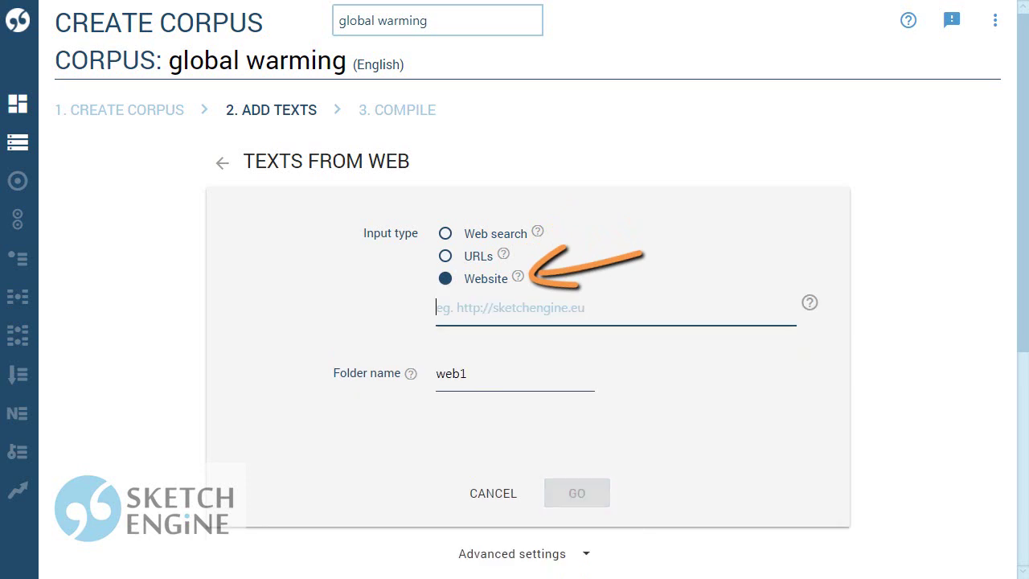
{"action": "type", "text": "www.visitafrica.com"}
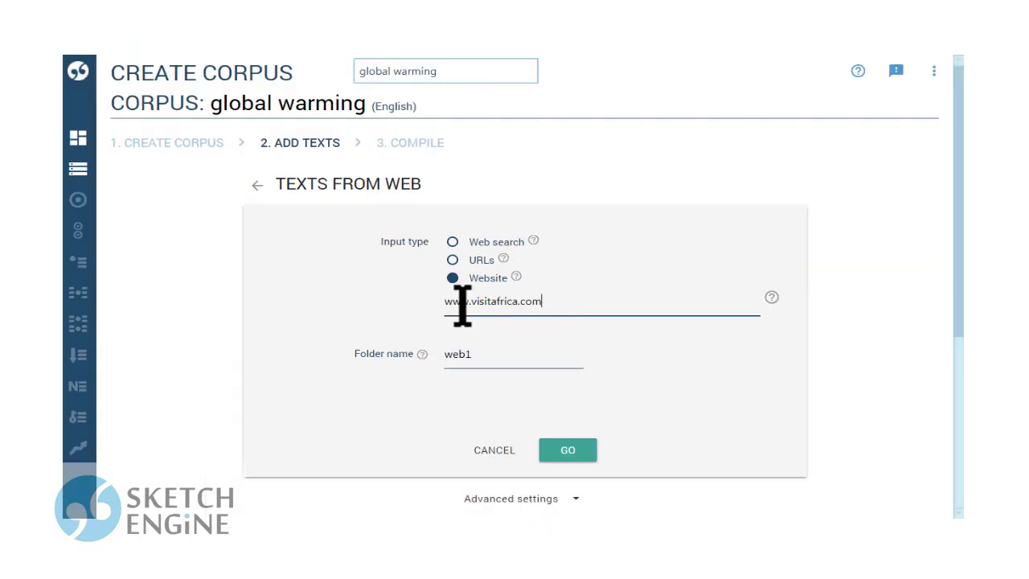
- Switch the web-texts input type back to Web search
{"action": "left_click", "coordinate": [454, 241]}
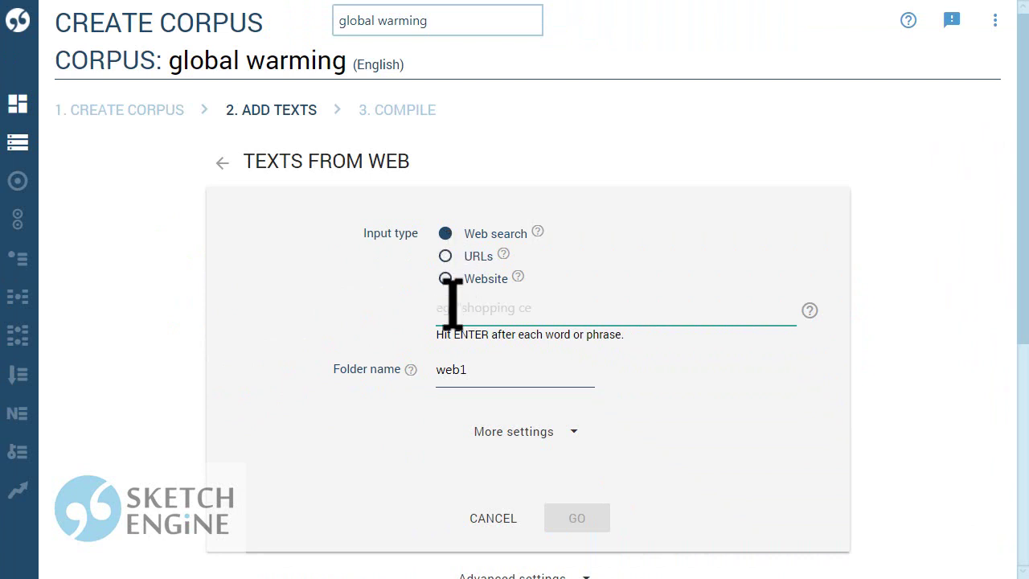
- Add the search terms global warming, greenhouse effect, ozone layer and climate
{"action": "type", "text": "global warming"}
{"action": "key", "text": "Return"}
{"action": "type", "text": "greenhouse effect"}
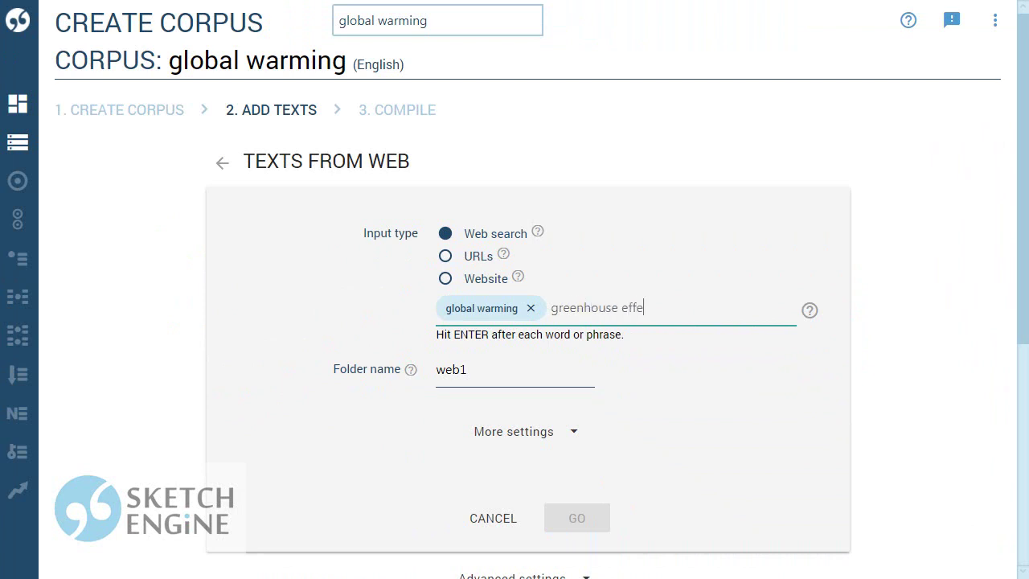
{"action": "key", "text": "Return"}
{"action": "type", "text": "ozohe"}
{"action": "key", "text": "BackSpace"}
{"action": "key", "text": "BackSpace"}
{"action": "type", "text": "ne layer"}
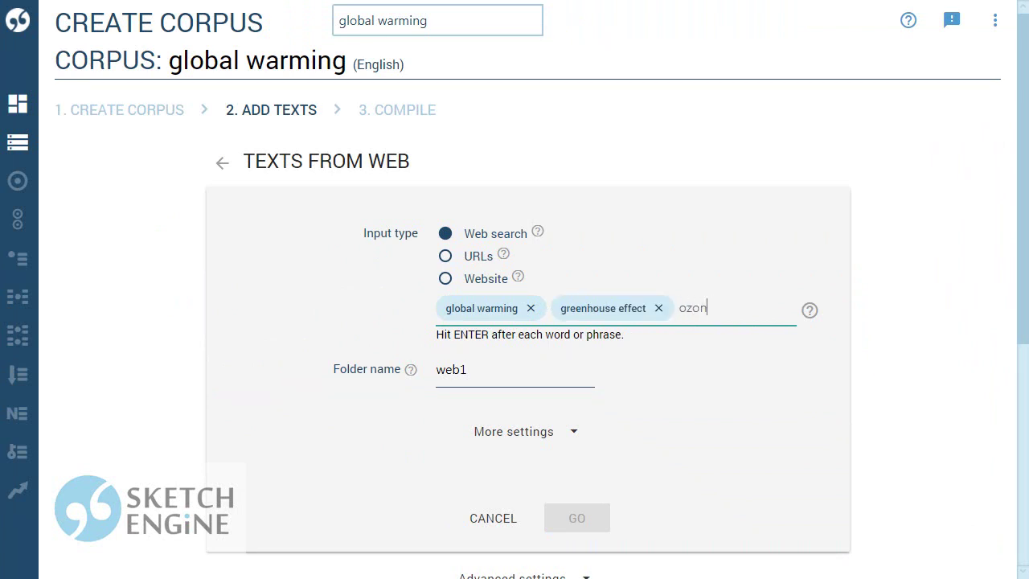
{"action": "key", "text": "Return"}
{"action": "type", "text": "climate"}
{"action": "key", "text": "Return"}
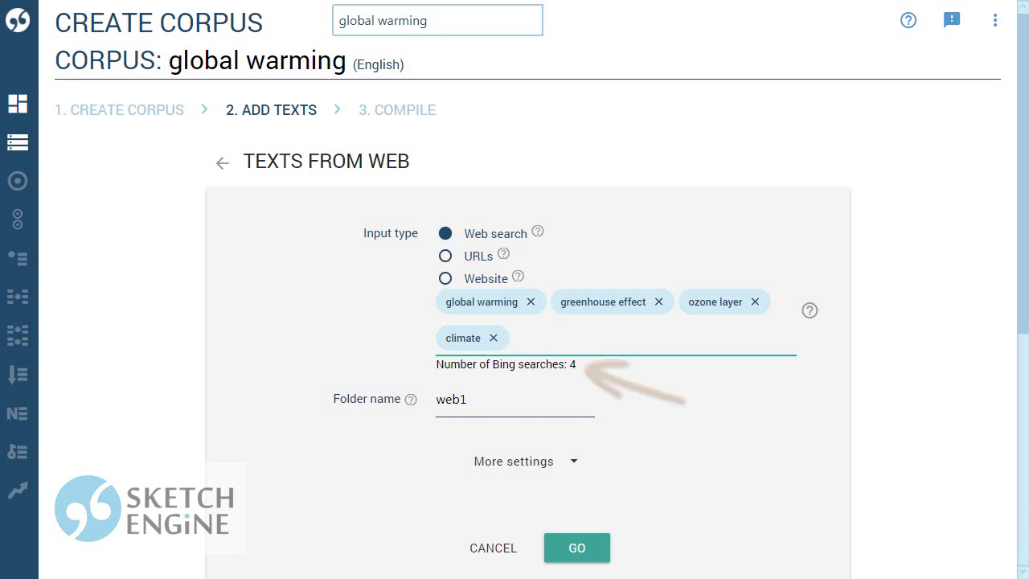
- In More settings, limit the web search to 5 URLs per search
{"action": "scroll", "coordinate": [501, 317], "scroll_direction": "down", "scroll_amount": 2}
{"action": "left_click", "coordinate": [529, 306]}
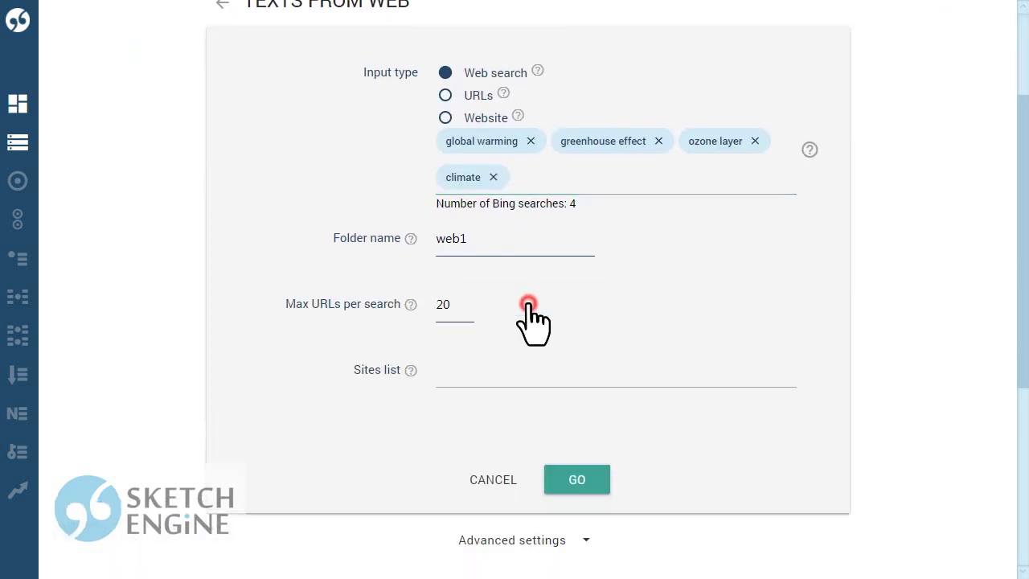
{"action": "left_click", "coordinate": [470, 313]}
{"action": "left_click", "coordinate": [470, 313]}
{"action": "left_click", "coordinate": [469, 314]}
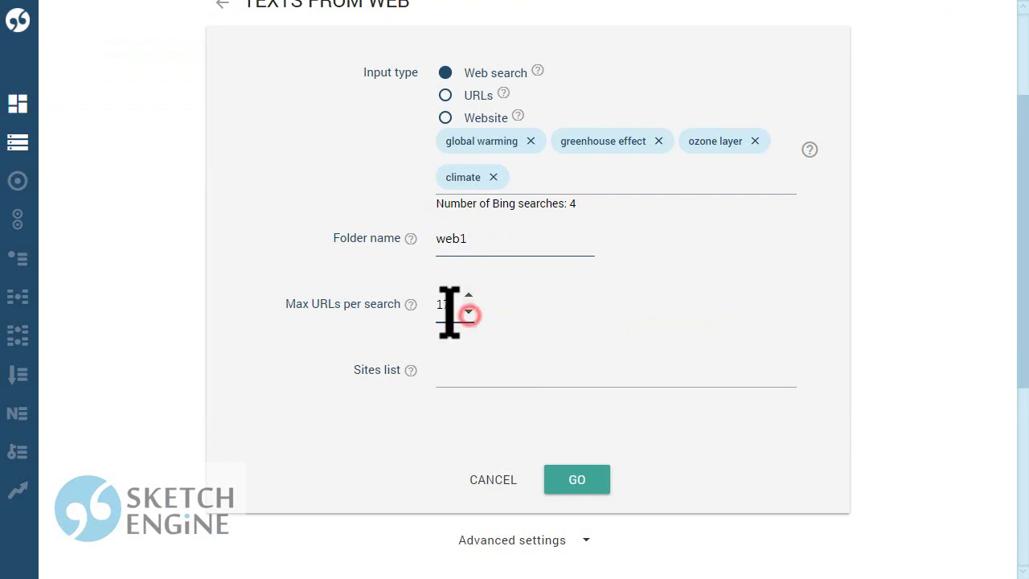
{"action": "double_click", "coordinate": [443, 302]}
{"action": "type", "text": "5"}
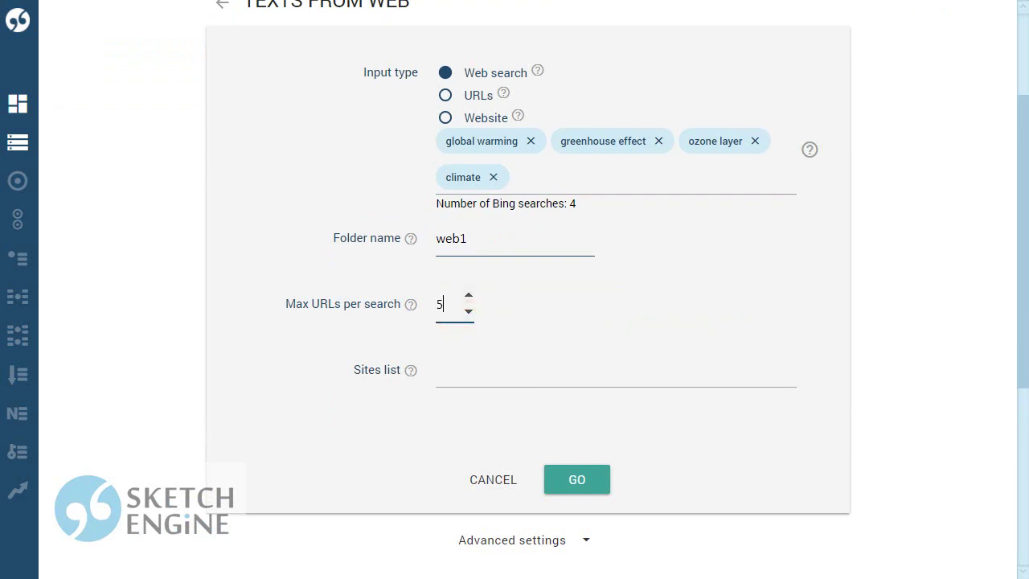
- Restrict the search to sites bbc.com and cnn.com and start downloading
{"action": "left_click", "coordinate": [507, 372]}
{"action": "type", "text": "b"}
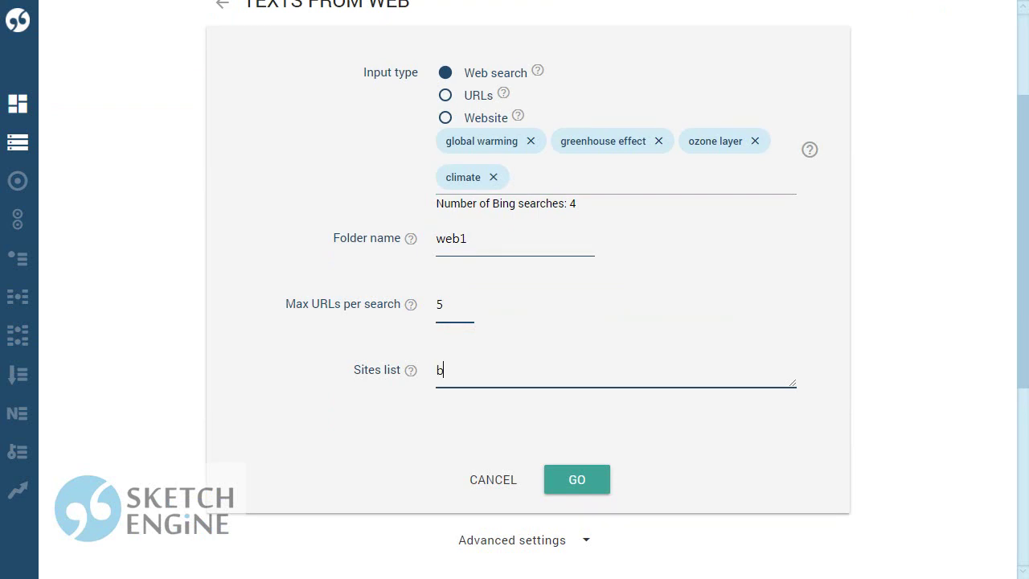
{"action": "type", "text": "bc.com cnn.com"}
{"action": "left_click", "coordinate": [561, 478]}
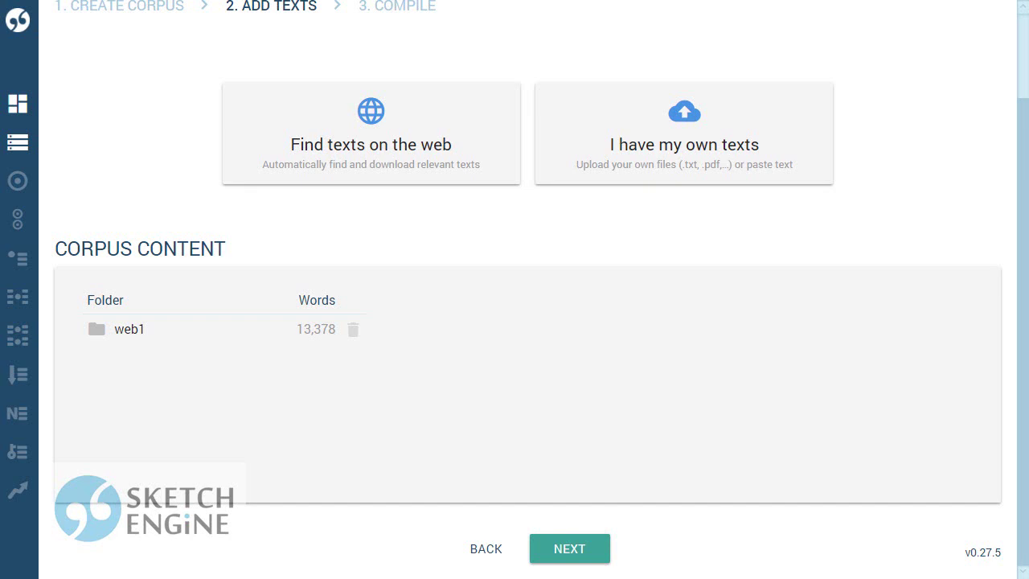
- With web1 holding 13,378 words, continue to the Compile step
{"action": "left_click", "coordinate": [560, 548]}
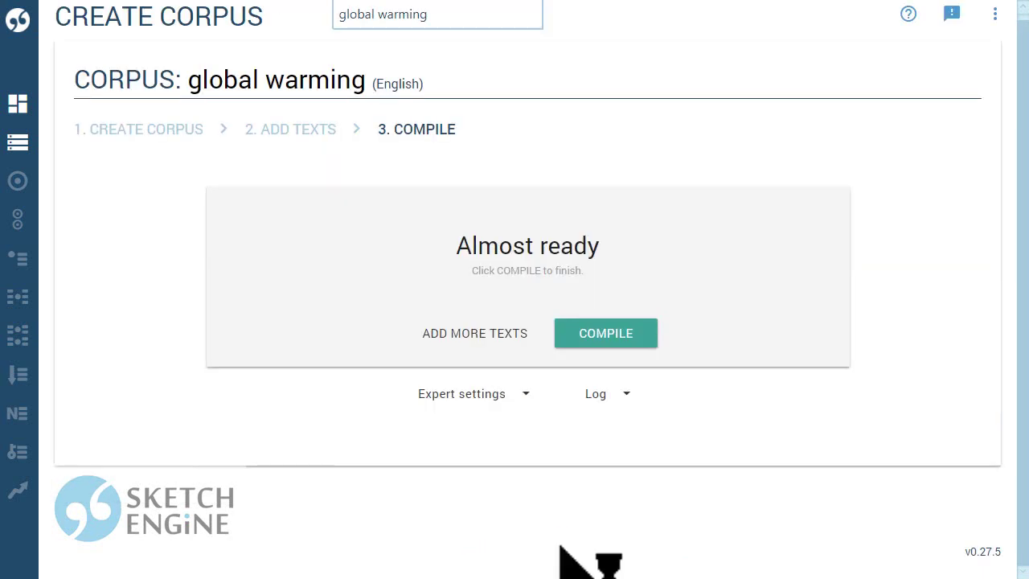
- Compile the corpus and check its statistics: 16,834 tokens and 864 sentences
{"action": "left_click", "coordinate": [589, 339]}
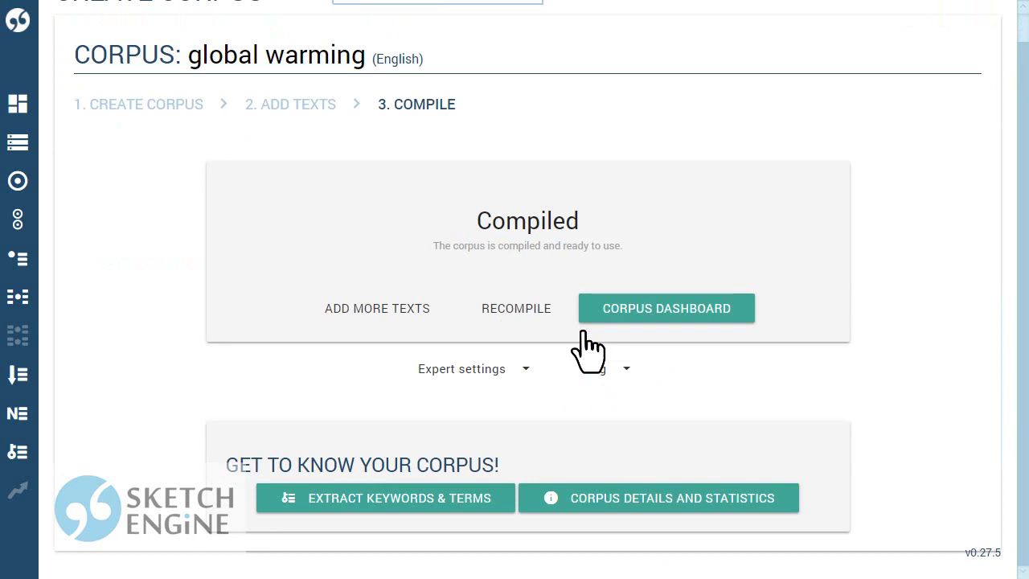
{"action": "left_click", "coordinate": [624, 503]}
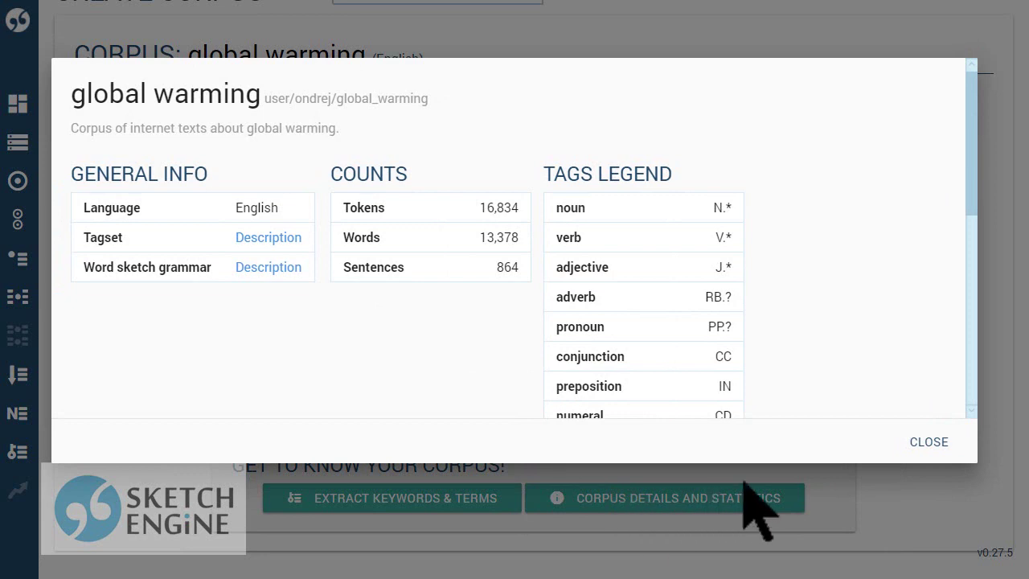
{"action": "left_click", "coordinate": [935, 448]}
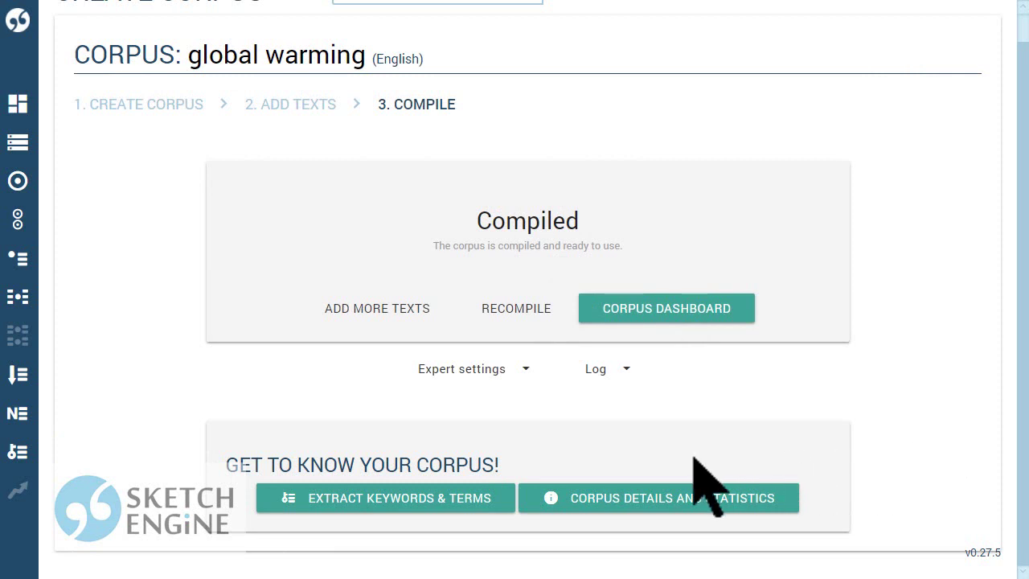
- Extract keywords and terms, led by CFCs, ozone, climate change and sulfur dioxide
{"action": "scroll", "coordinate": [464, 522], "scroll_direction": "down", "scroll_amount": 1}
{"action": "mouse_move", "coordinate": [459, 518]}
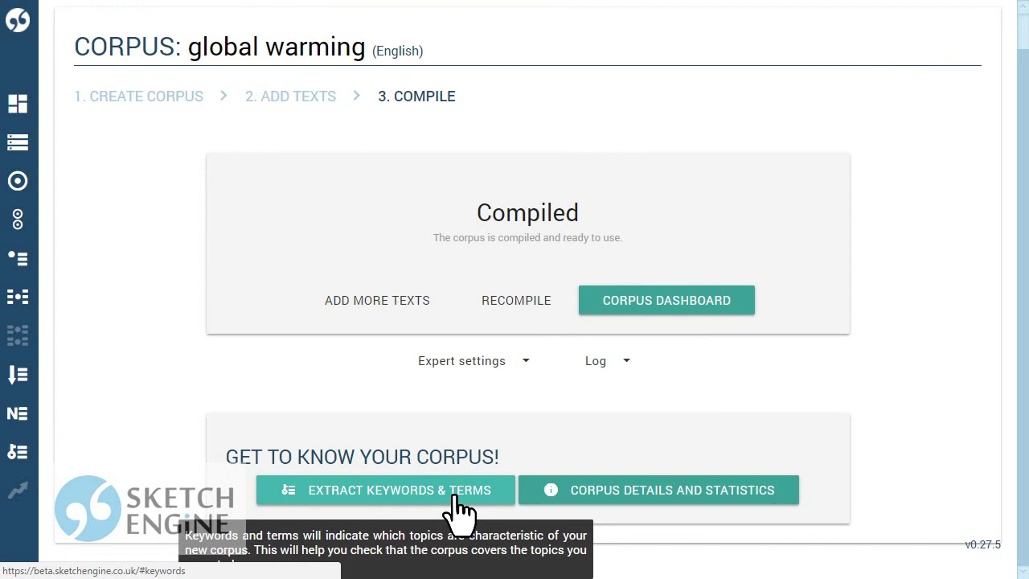
{"action": "left_click", "coordinate": [456, 498]}
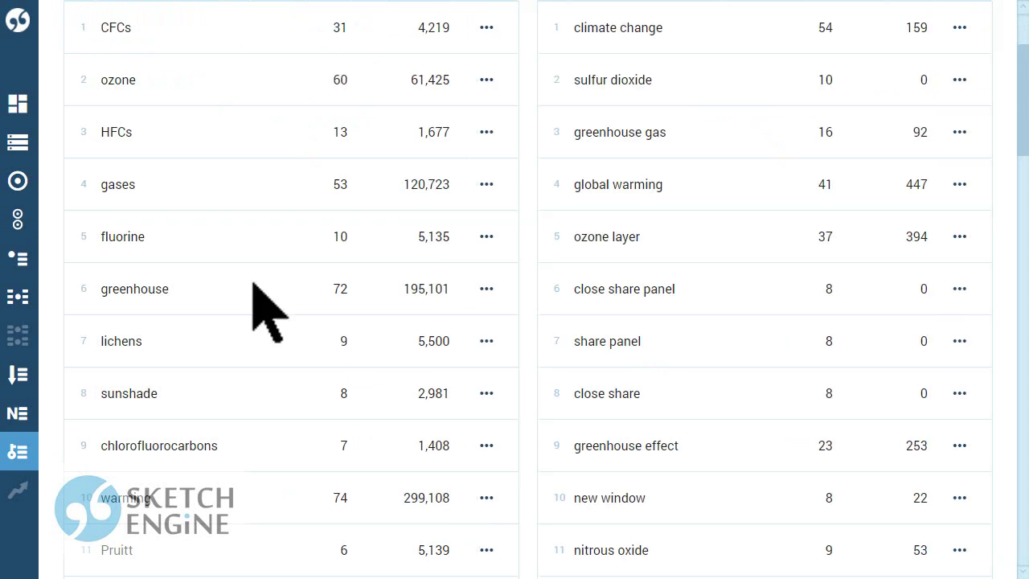
{"action": "mouse_move", "coordinate": [24, 161]}
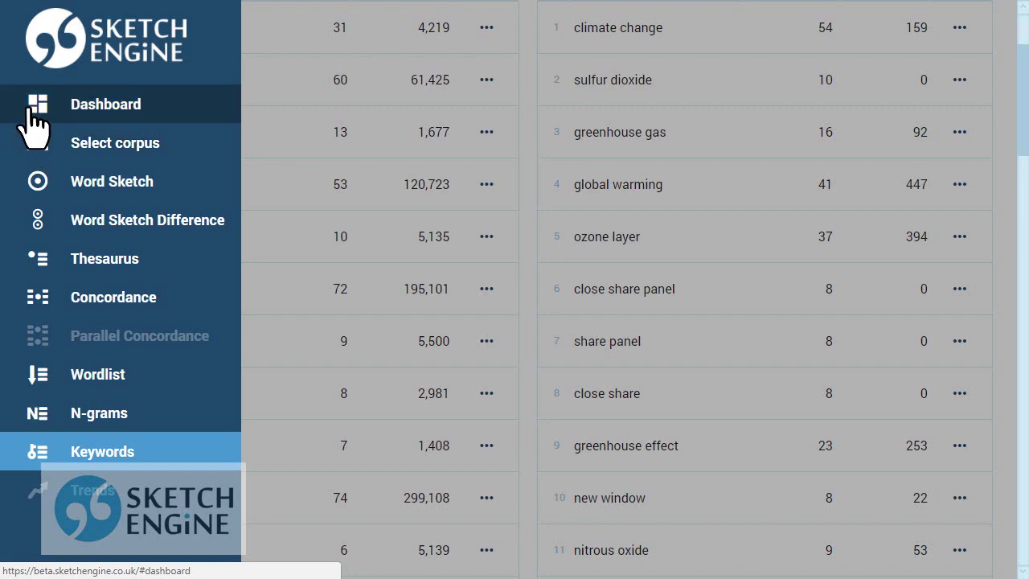
- From the Dashboard, open Corpus Architect for the global warming corpus
{"action": "left_click", "coordinate": [29, 106]}
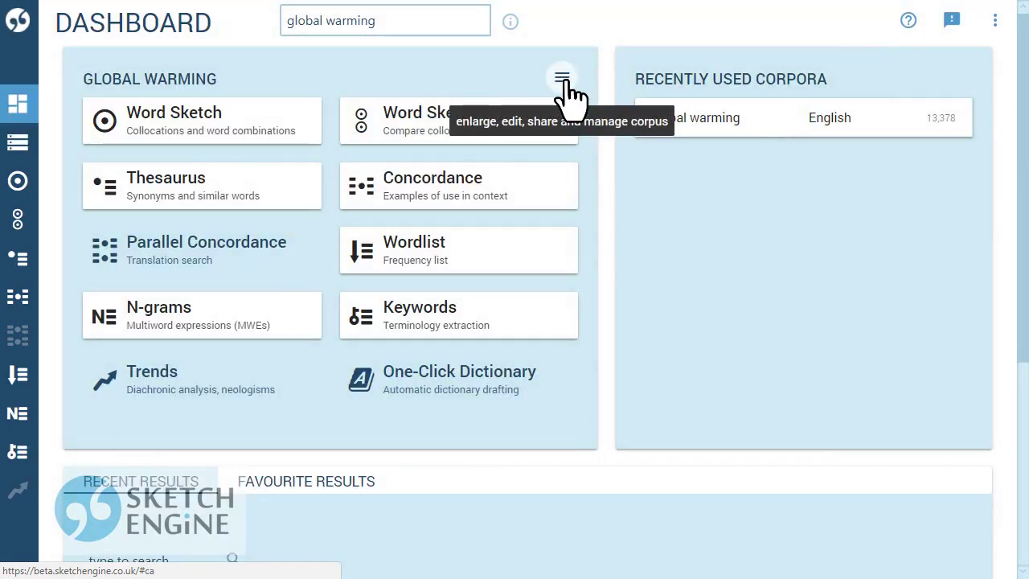
{"action": "left_click", "coordinate": [562, 78]}
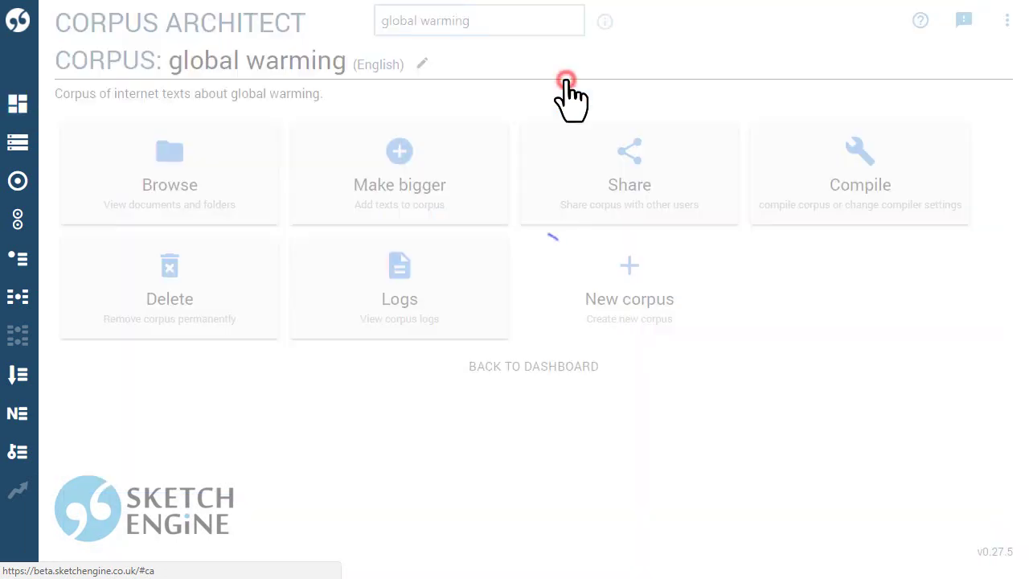